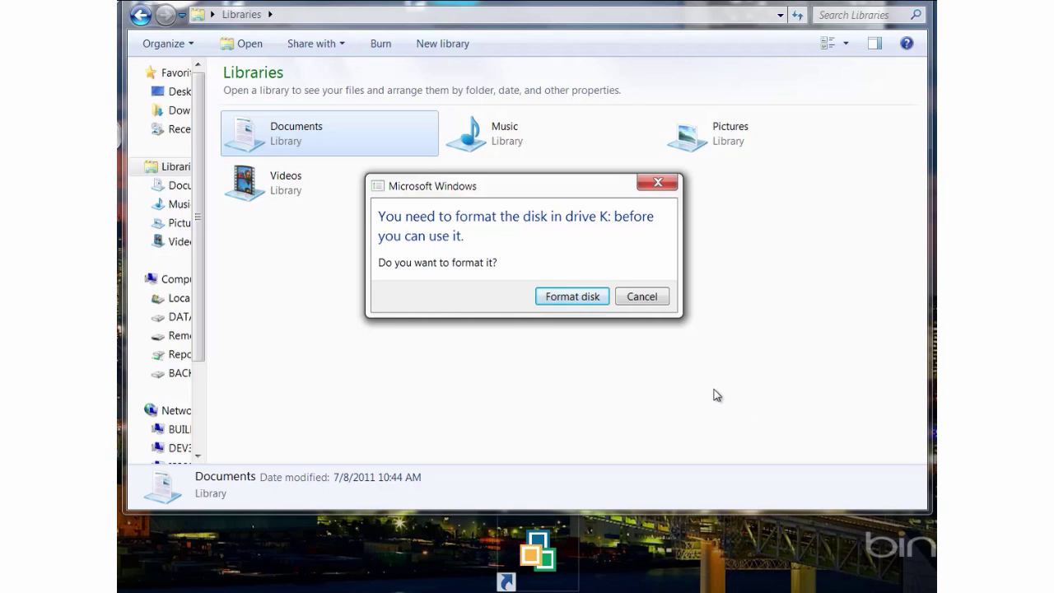
- Dismiss the K: format prompt and show the Kingston DataTraveler's 246 MB unknown-file-system Local Disk (K:)
click(649, 303)
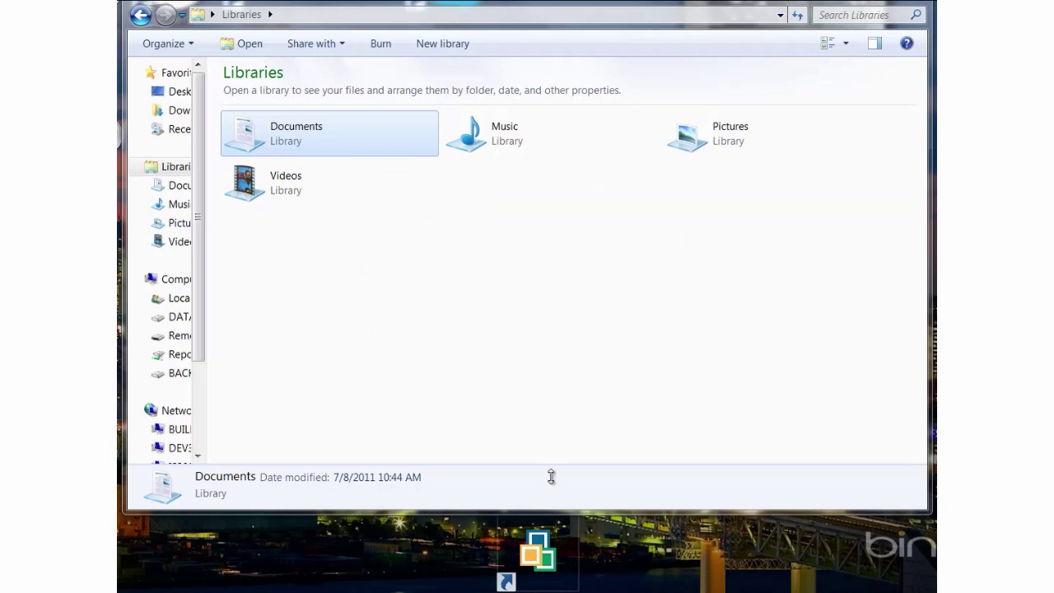
click(548, 546)
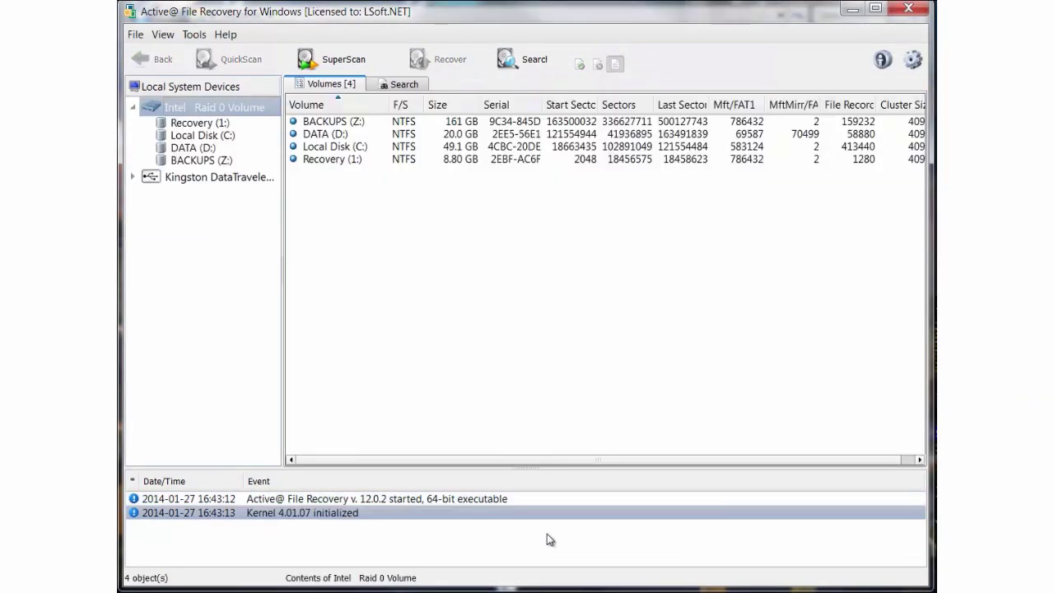
click(219, 177)
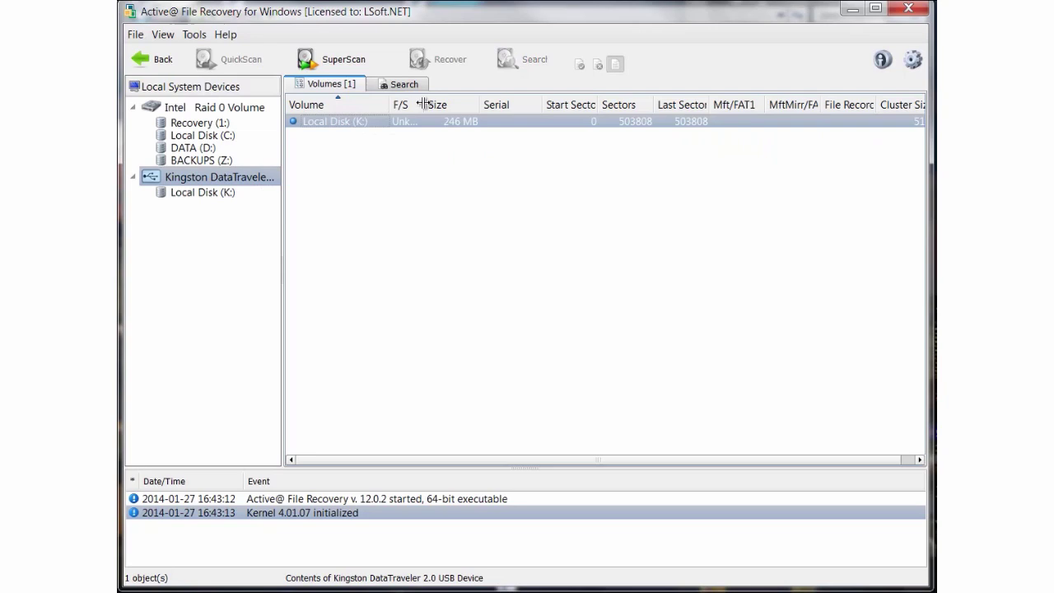
drag(423, 104, 444, 105)
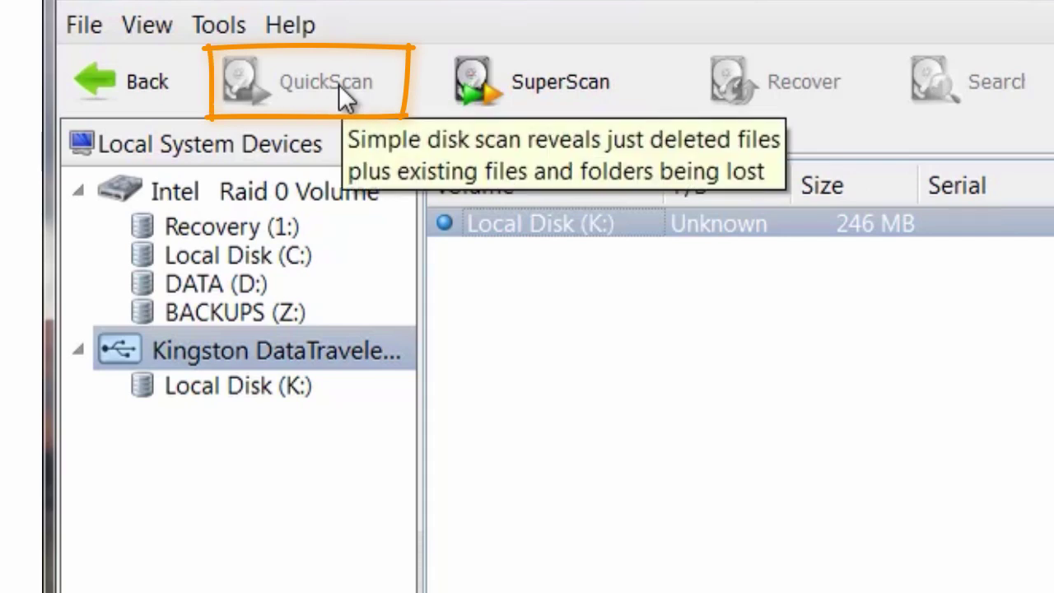
- SuperScan the Kingston drive without NTFS, text, archive, QuickTime or Miscellaneous signatures, keeping MP3
click(571, 85)
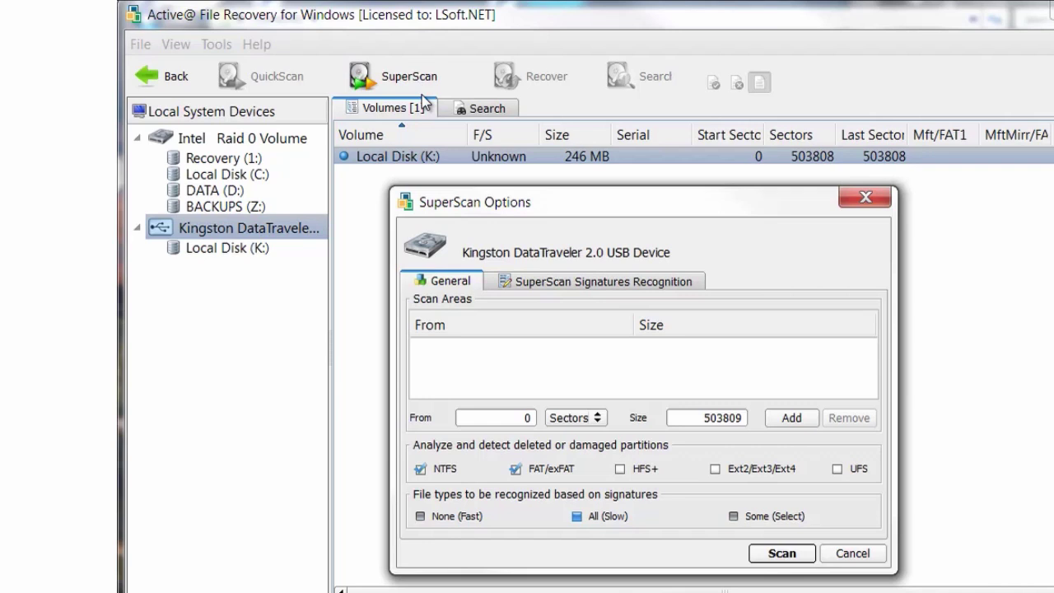
click(437, 472)
click(773, 517)
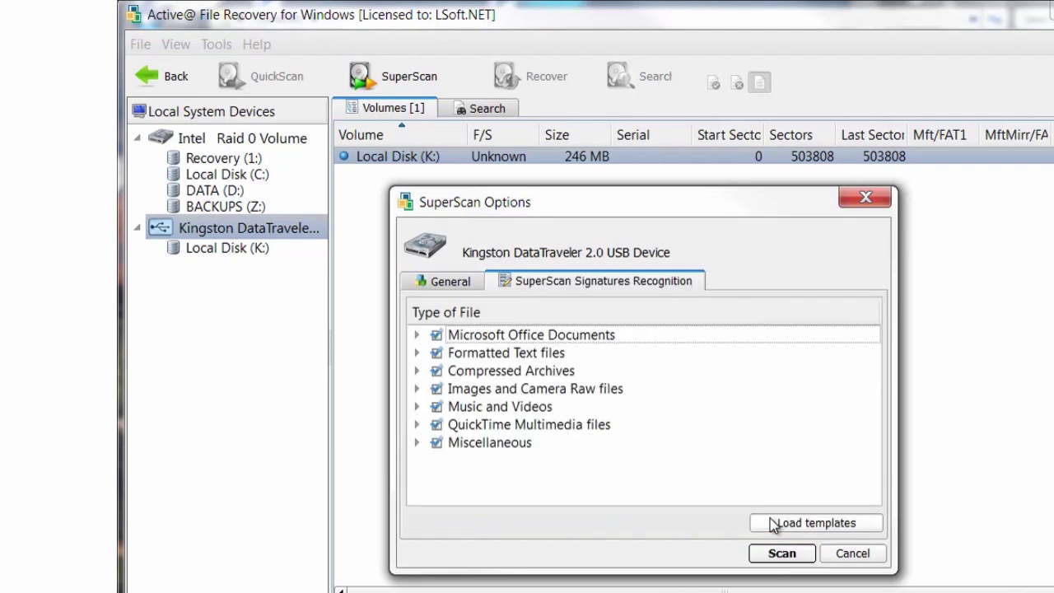
click(436, 353)
click(436, 370)
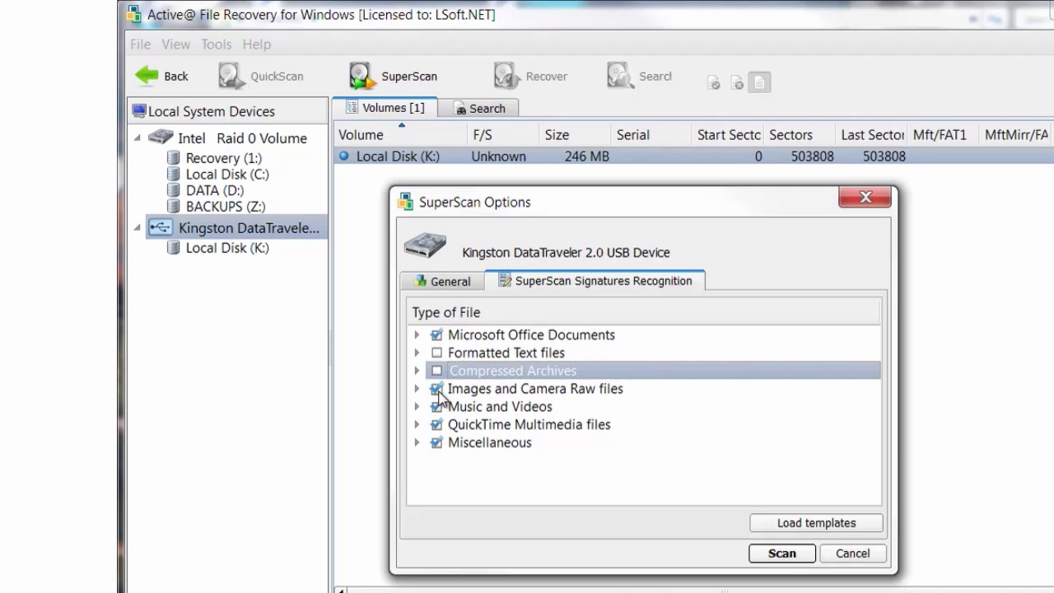
click(436, 406)
click(437, 424)
click(435, 444)
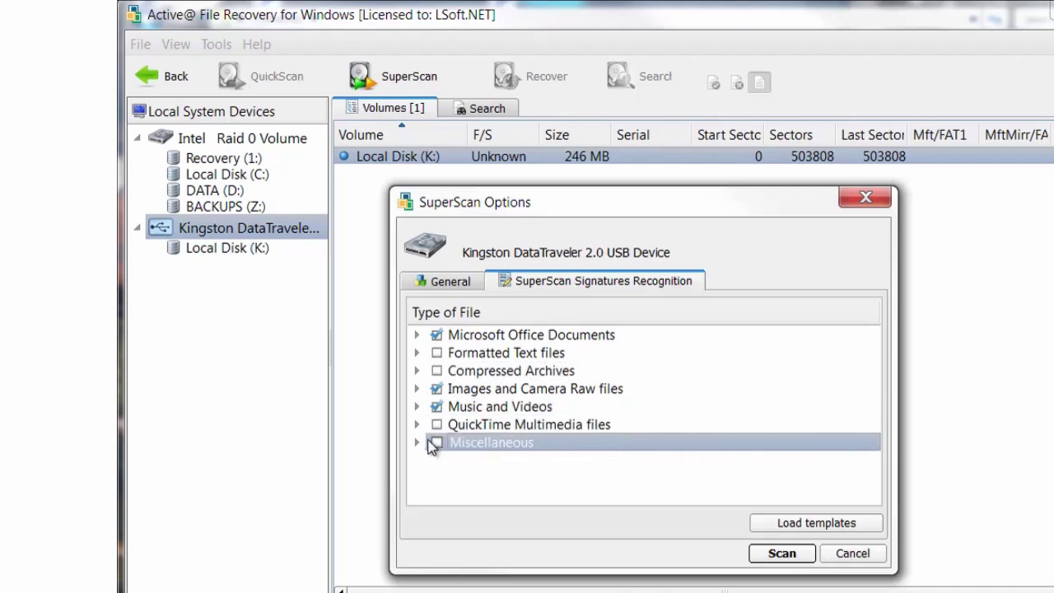
click(418, 407)
click(506, 445)
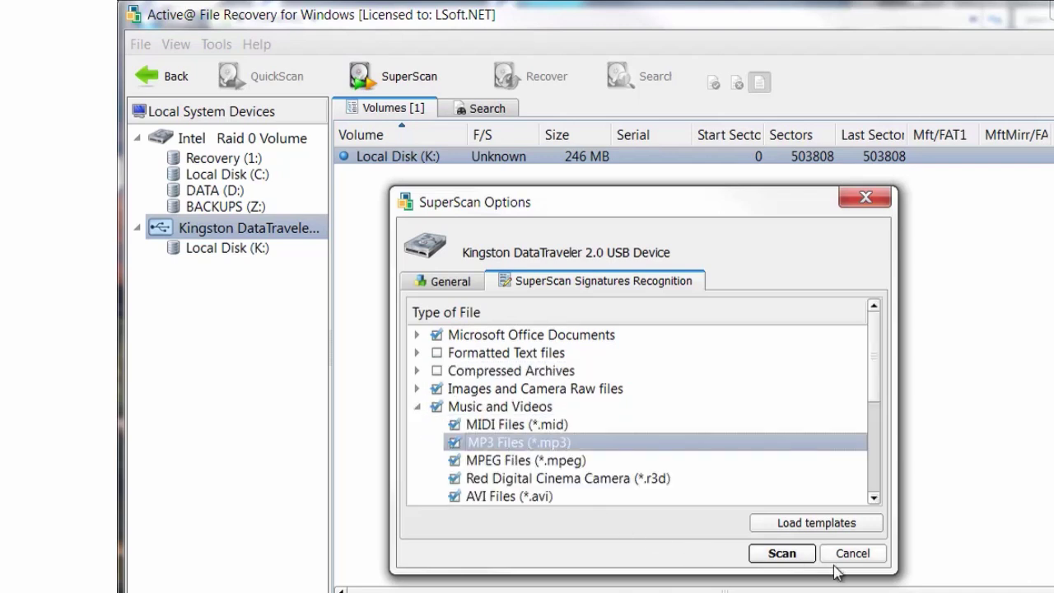
click(782, 553)
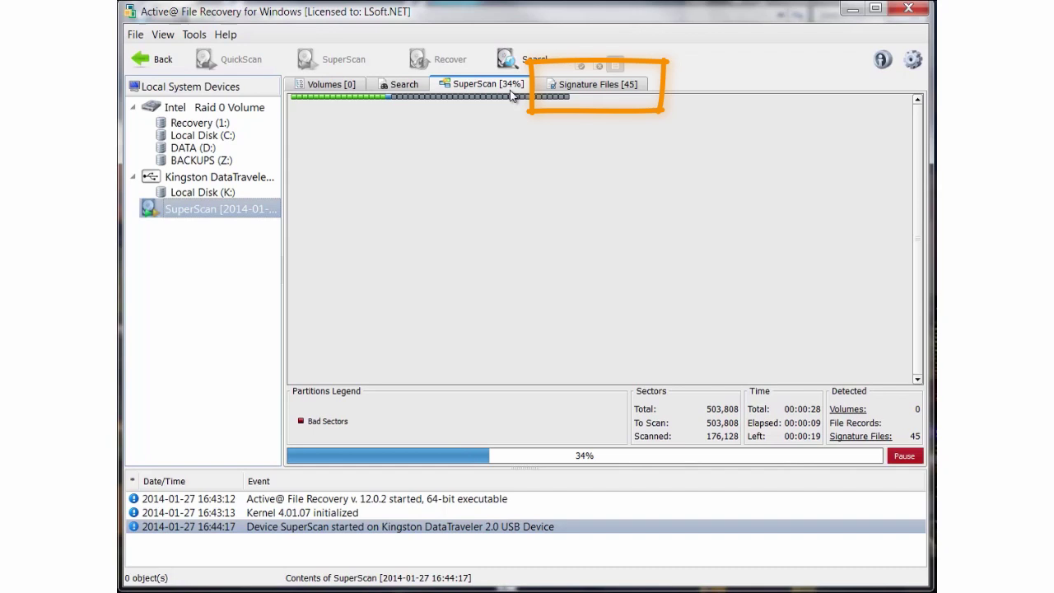
- List the 11 recovered .doc files under Signature Files > Microsoft Office Documents
click(577, 84)
double_click(401, 145)
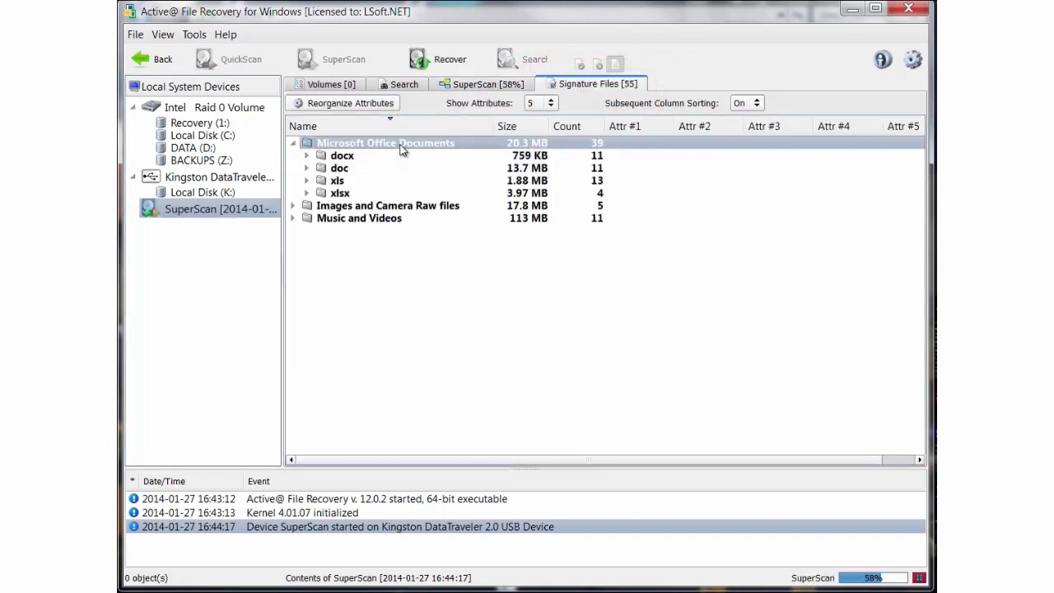
double_click(339, 169)
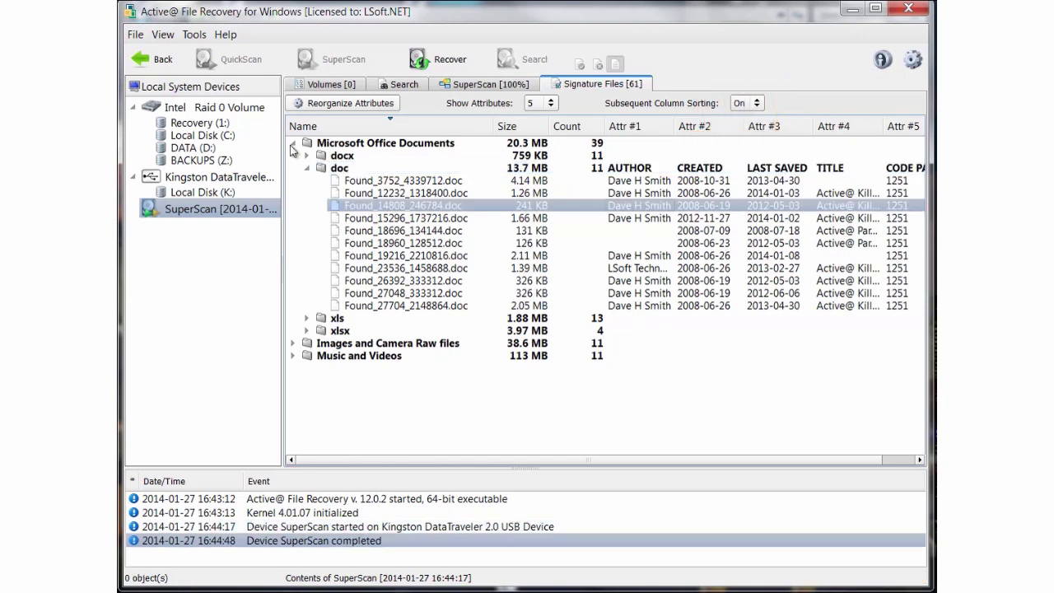
- Sort the recovered nef raw photos by creation date, then preview Found_330416_595450.jpg
click(293, 143)
click(293, 156)
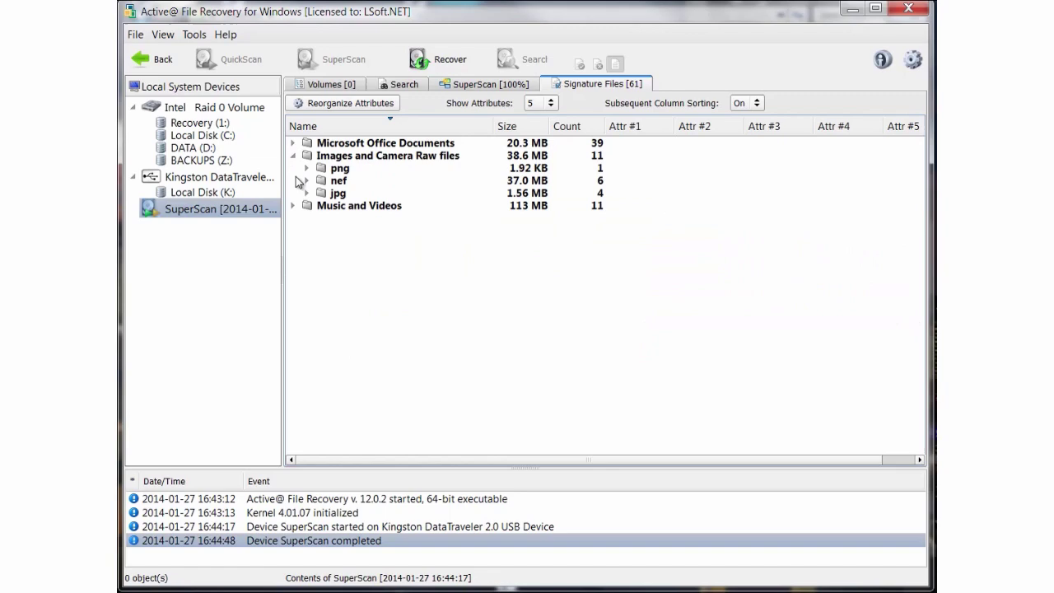
click(307, 182)
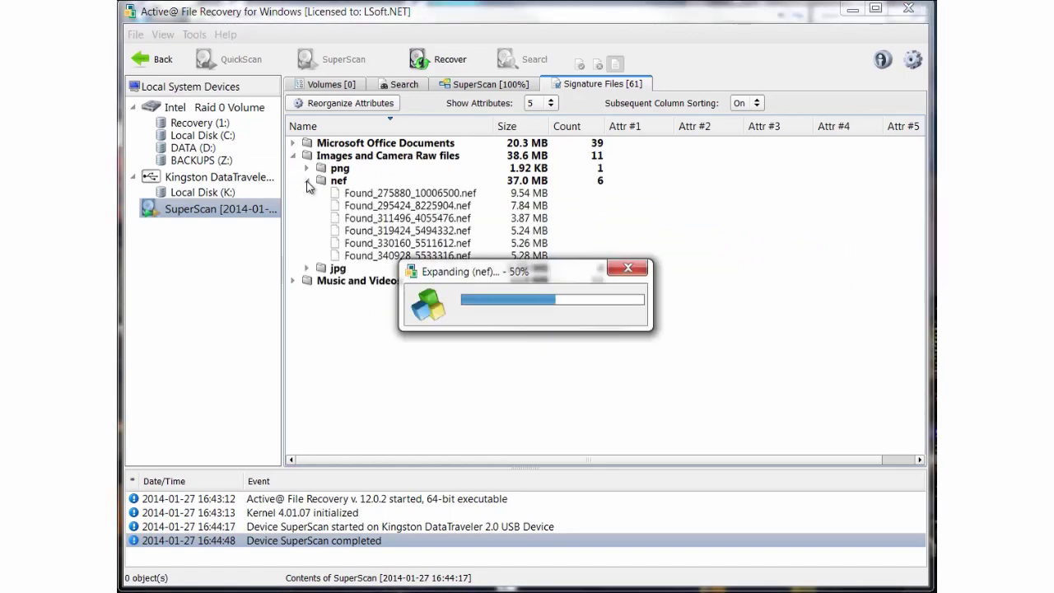
click(362, 181)
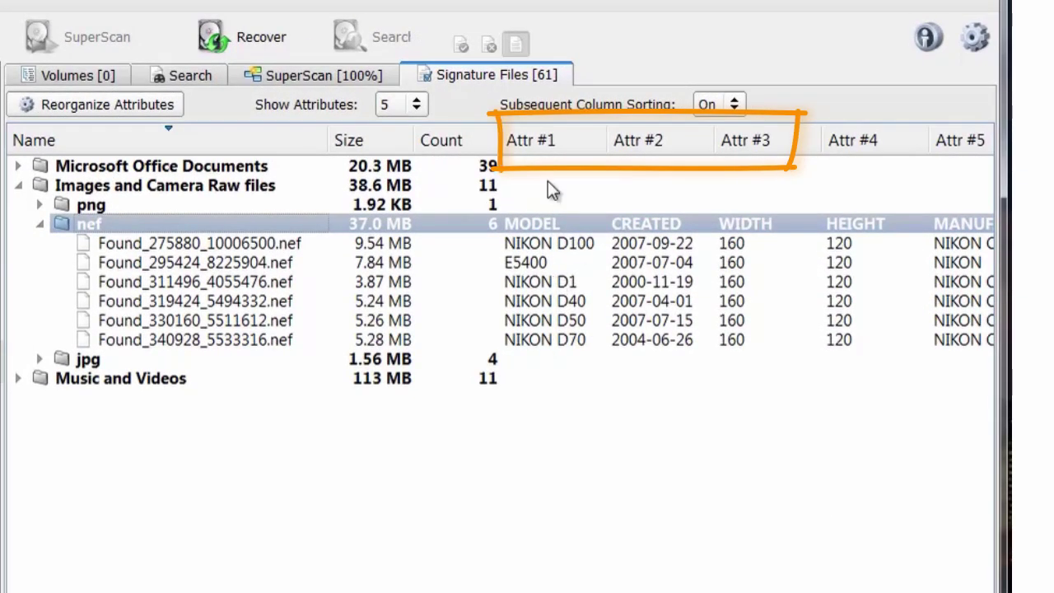
click(551, 141)
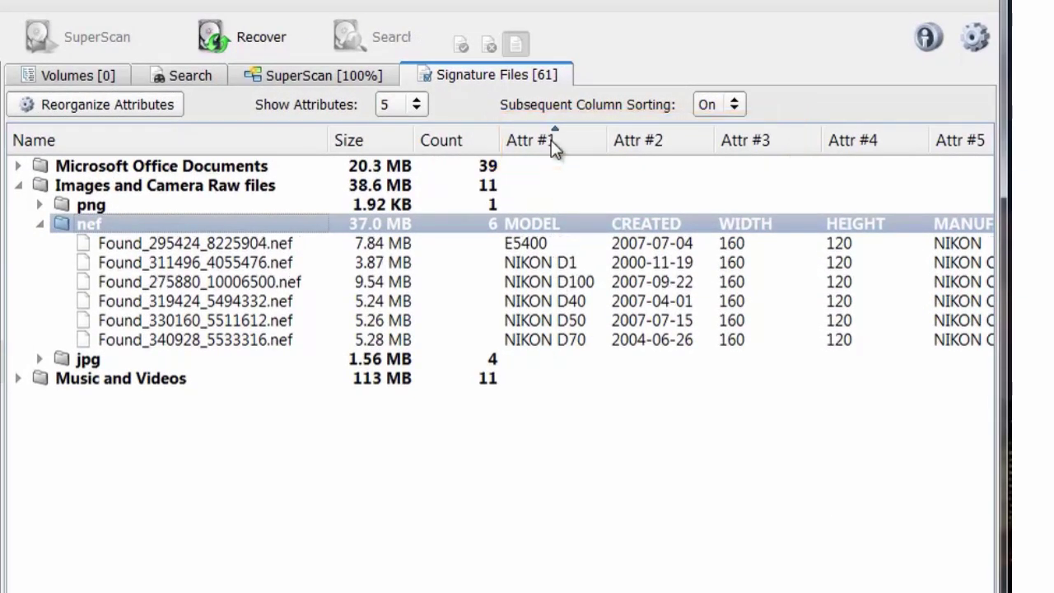
click(675, 140)
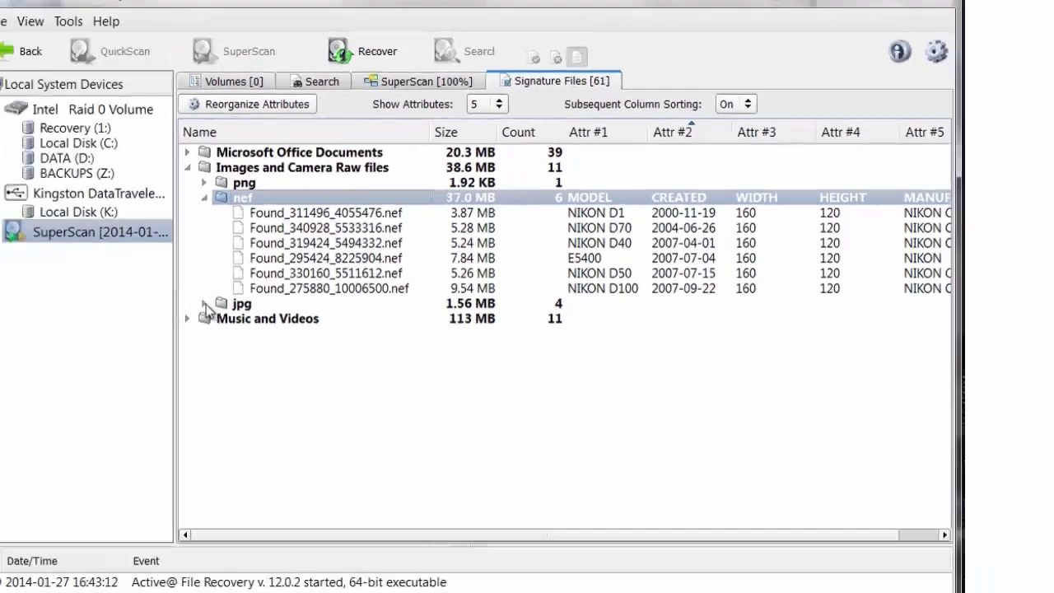
click(307, 270)
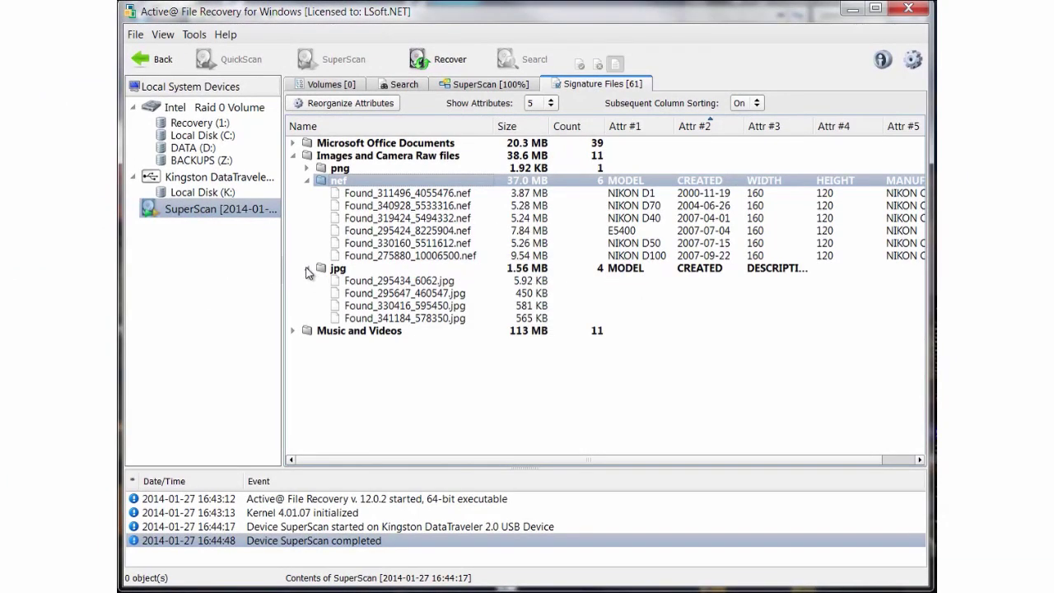
double_click(484, 306)
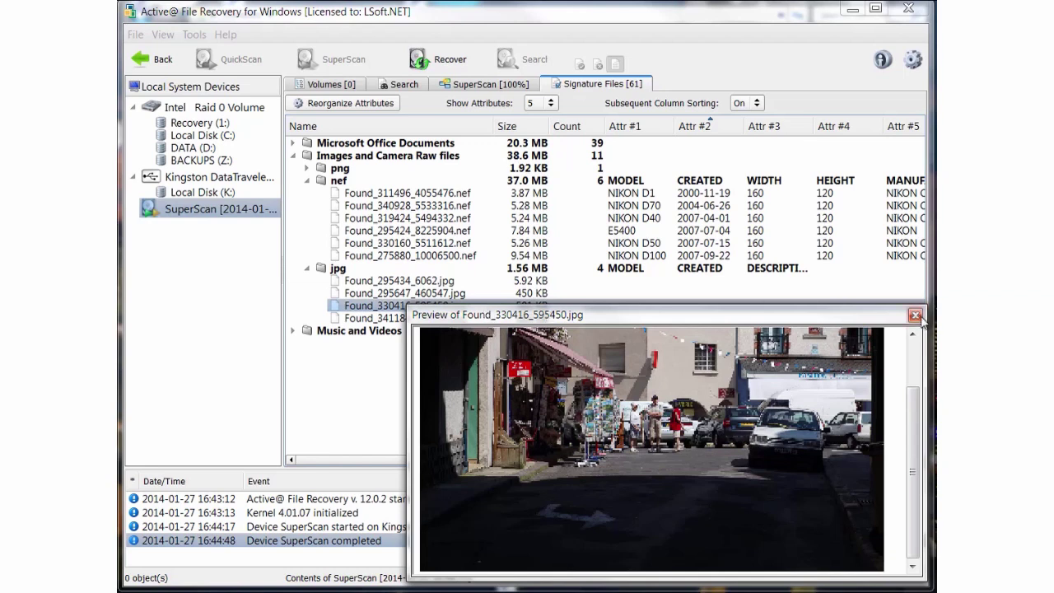
- Close the image preview and select the first Pet Shop Boys mp3 under Music and Videos
click(914, 315)
click(293, 156)
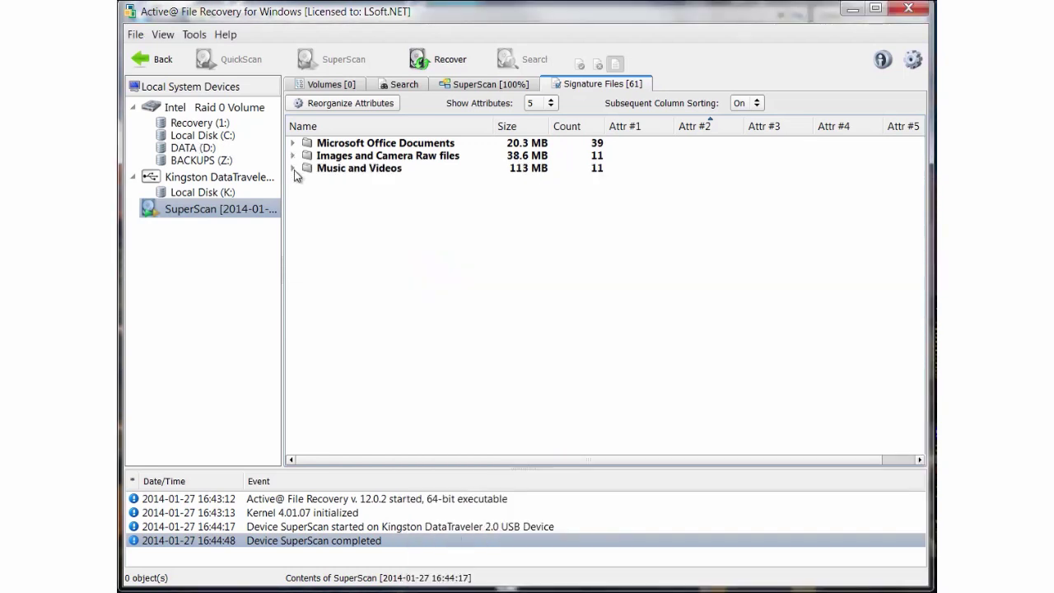
click(293, 168)
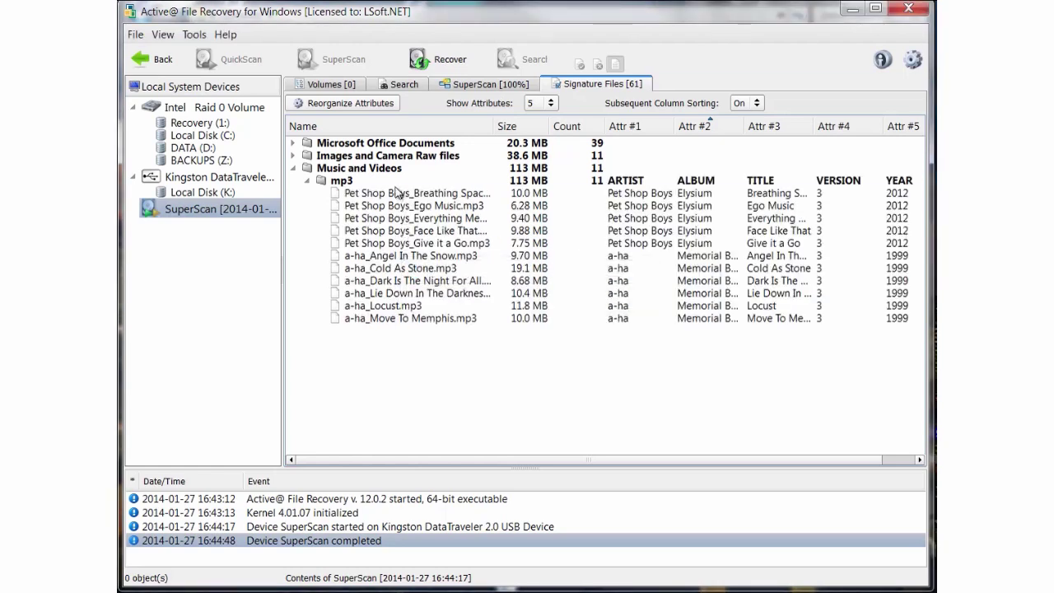
click(399, 194)
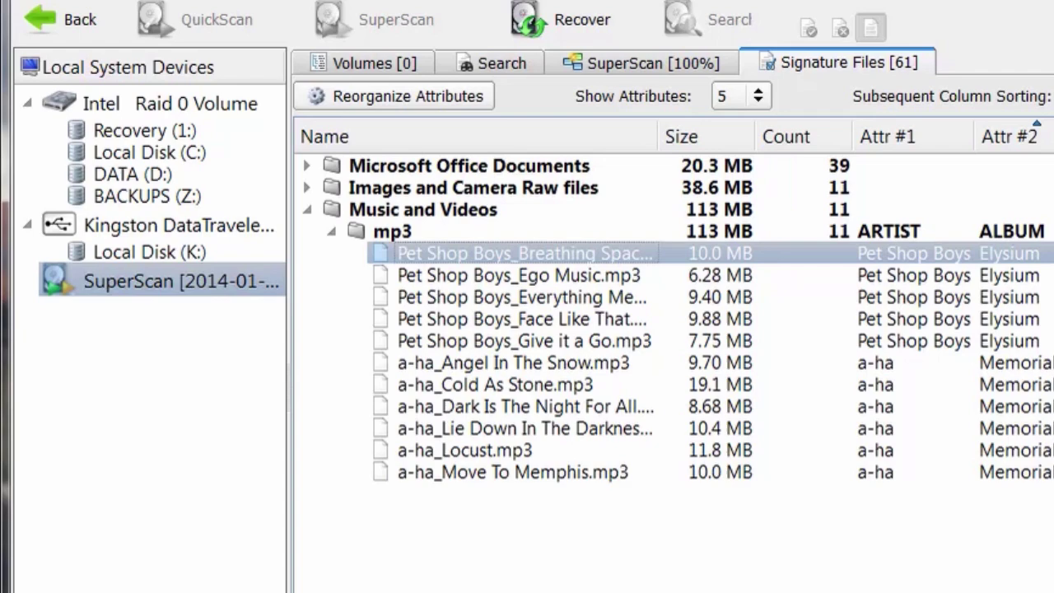
- Show ten attribute columns and scroll across to review YEAR, TRACK and the other tags
click(757, 98)
click(757, 229)
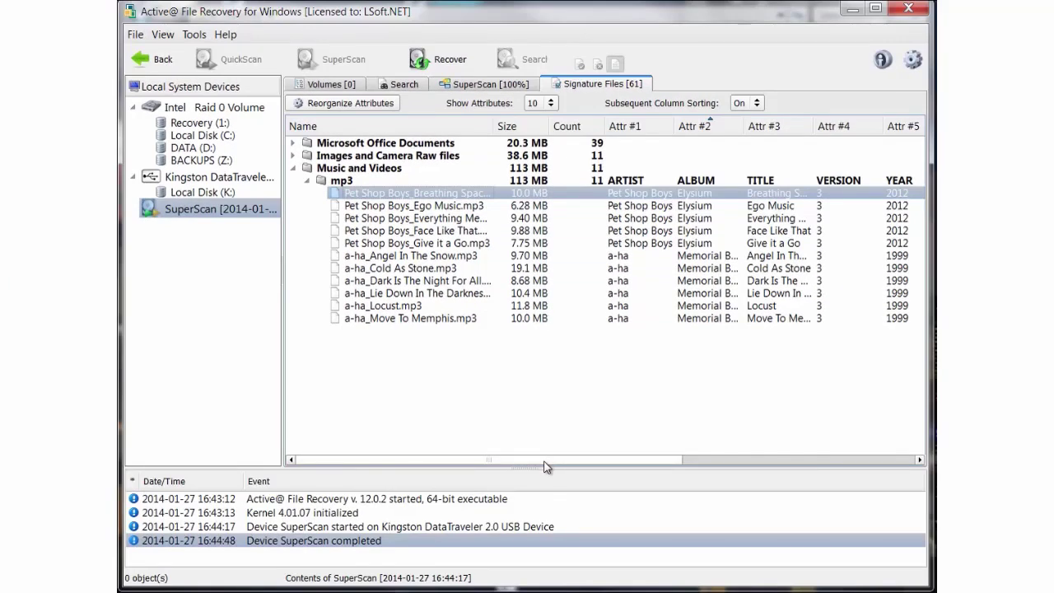
mouse_move(546, 461)
mouse_down()
mouse_move(641, 471)
mouse_move(781, 457)
mouse_up()
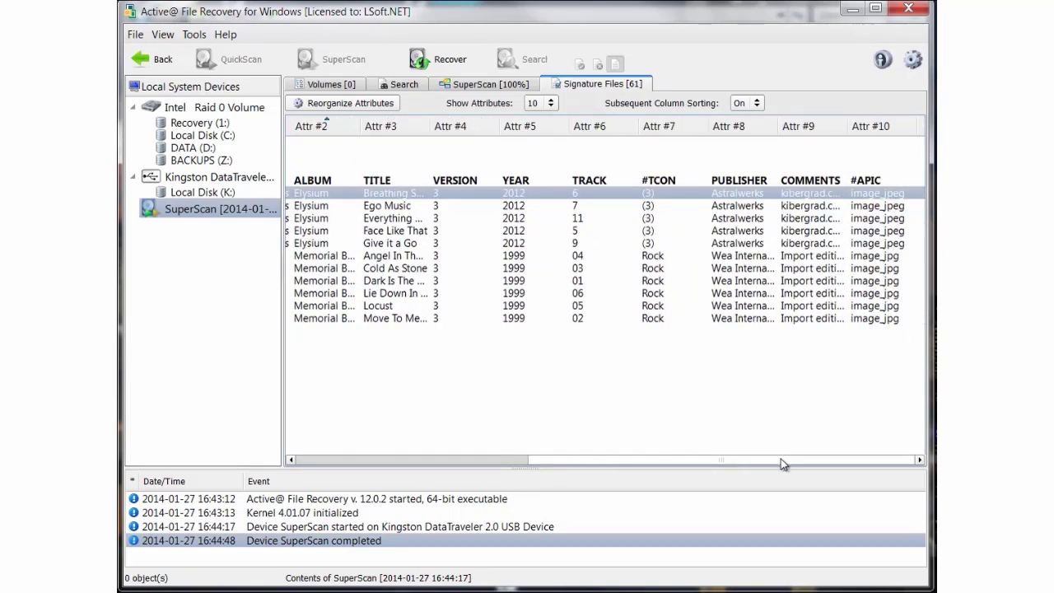
drag(781, 459, 500, 471)
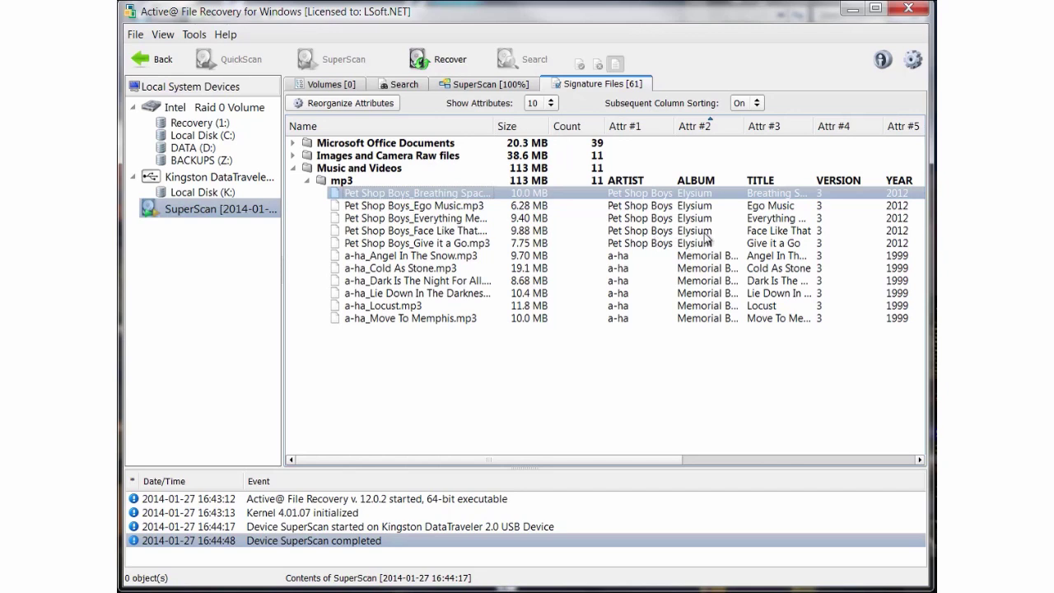
- Reorder the mp3 attribute columns to YEAR, ARTIST, ALBUM as attributes 1–3 and apply
click(363, 105)
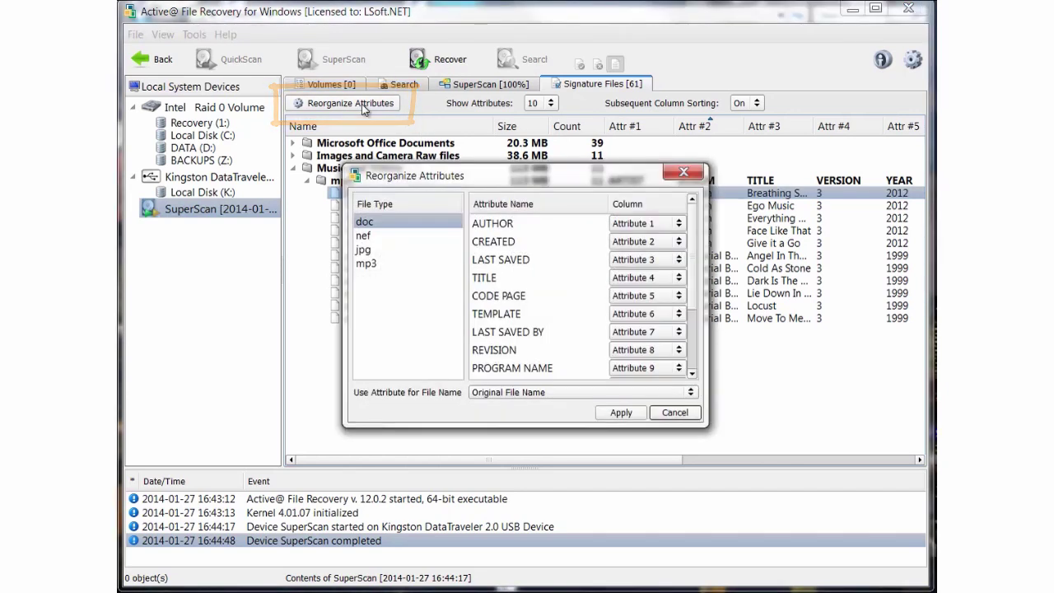
click(376, 264)
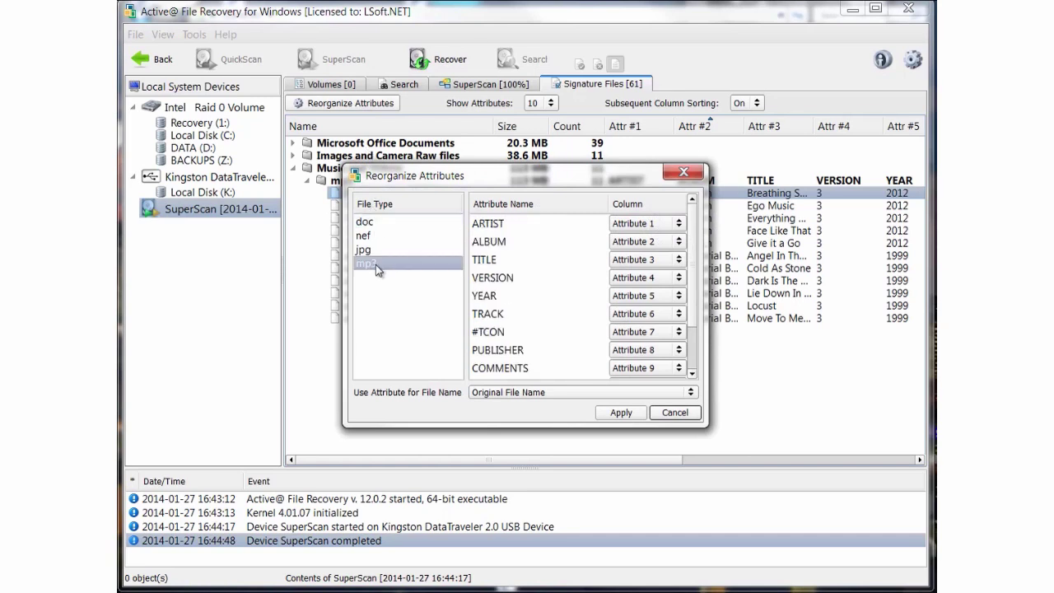
click(679, 296)
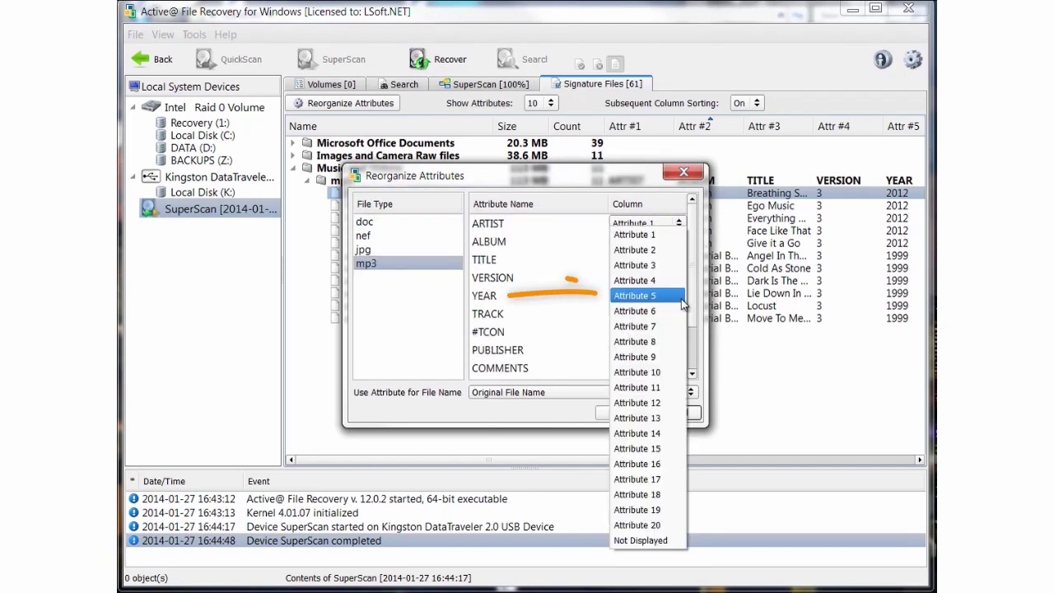
click(684, 234)
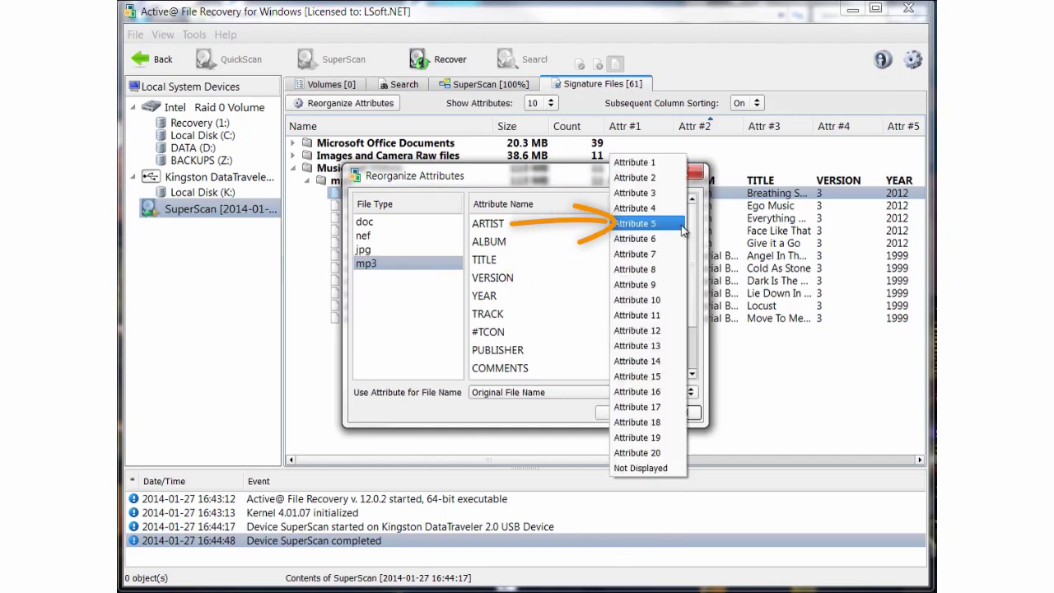
click(659, 180)
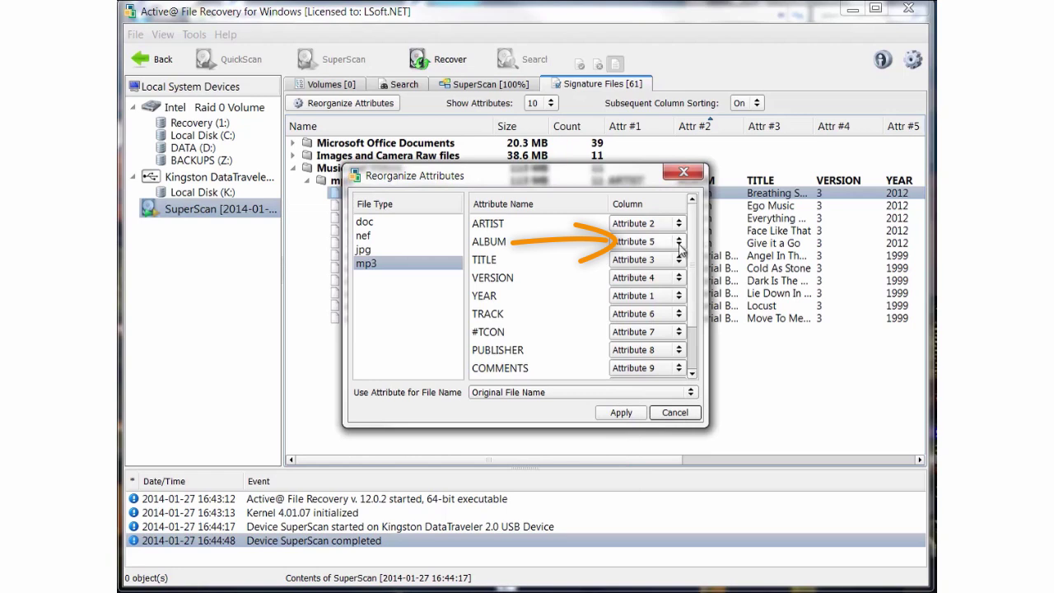
click(678, 243)
click(658, 209)
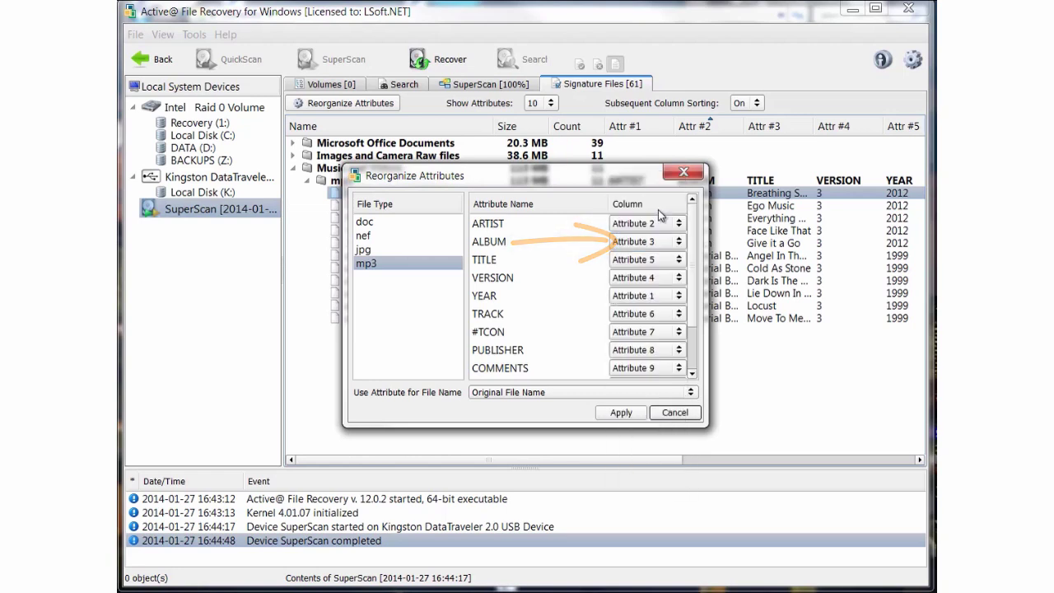
click(621, 413)
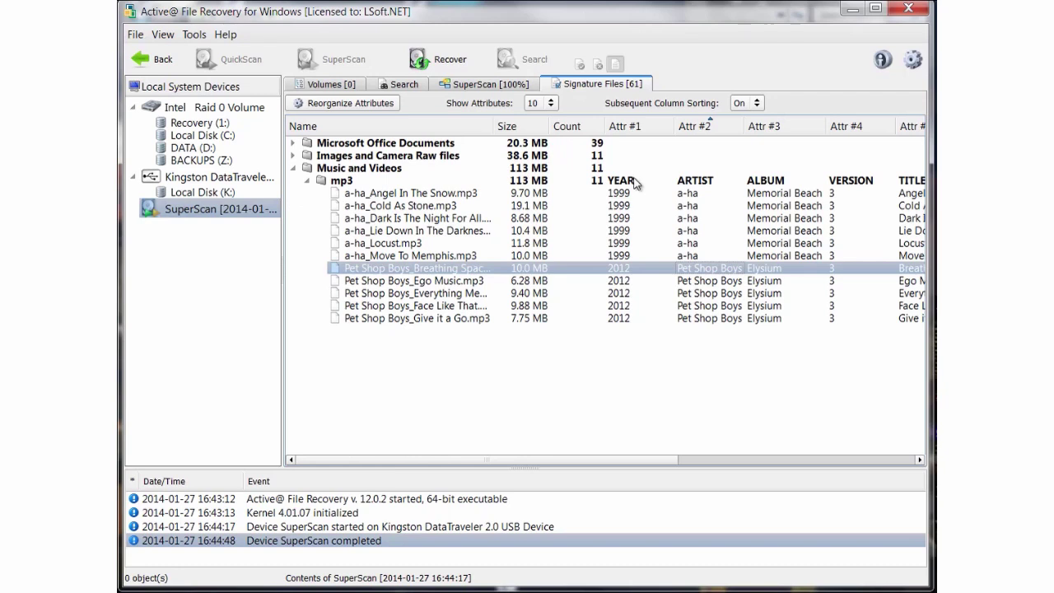
- Recover all 11 mp3 files to Z:\recovered, organized by metadata three folder levels deep
click(636, 181)
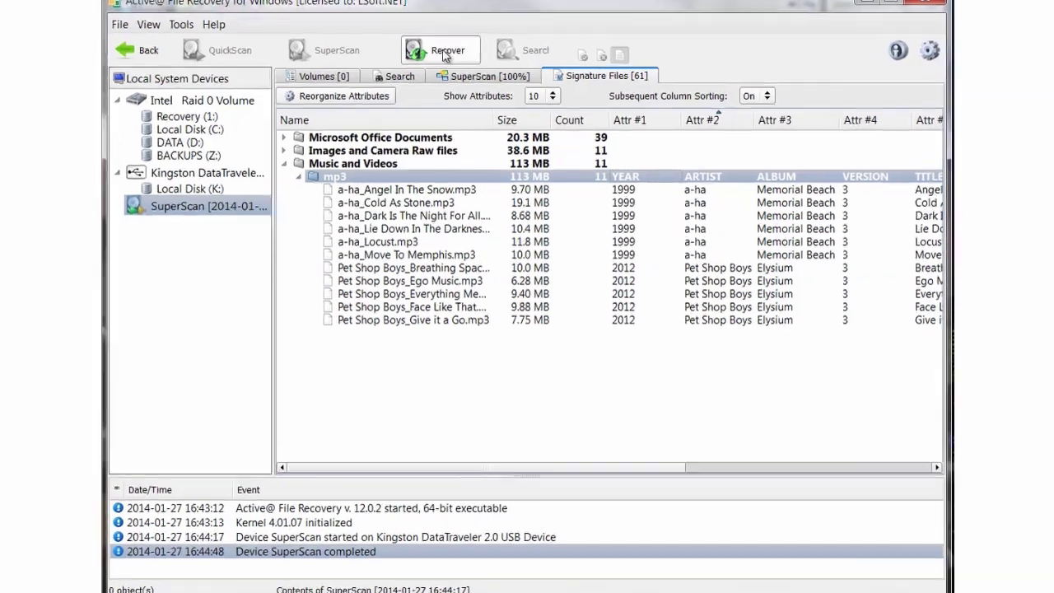
click(445, 54)
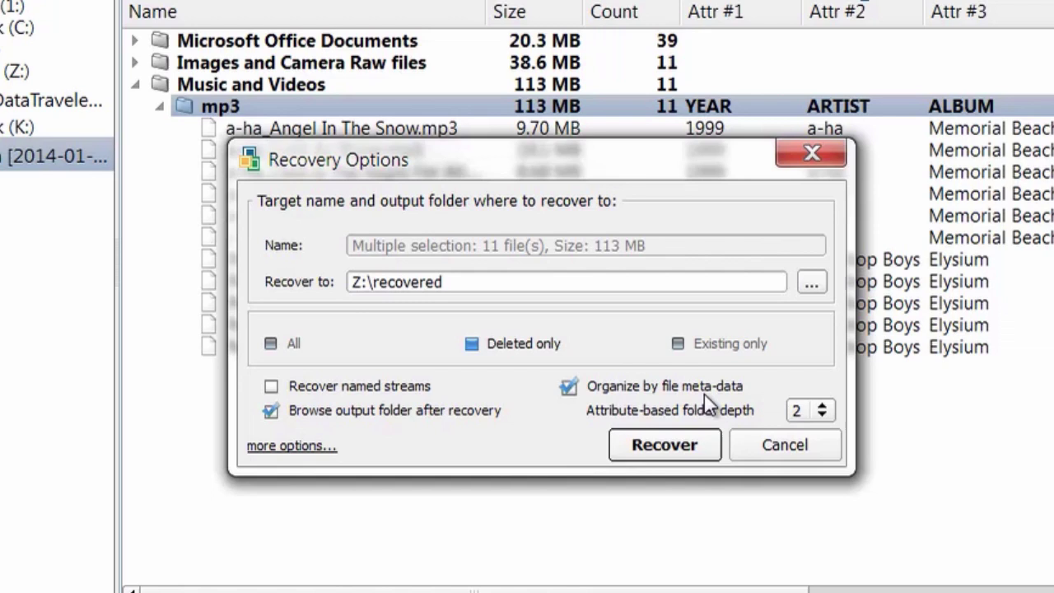
click(823, 415)
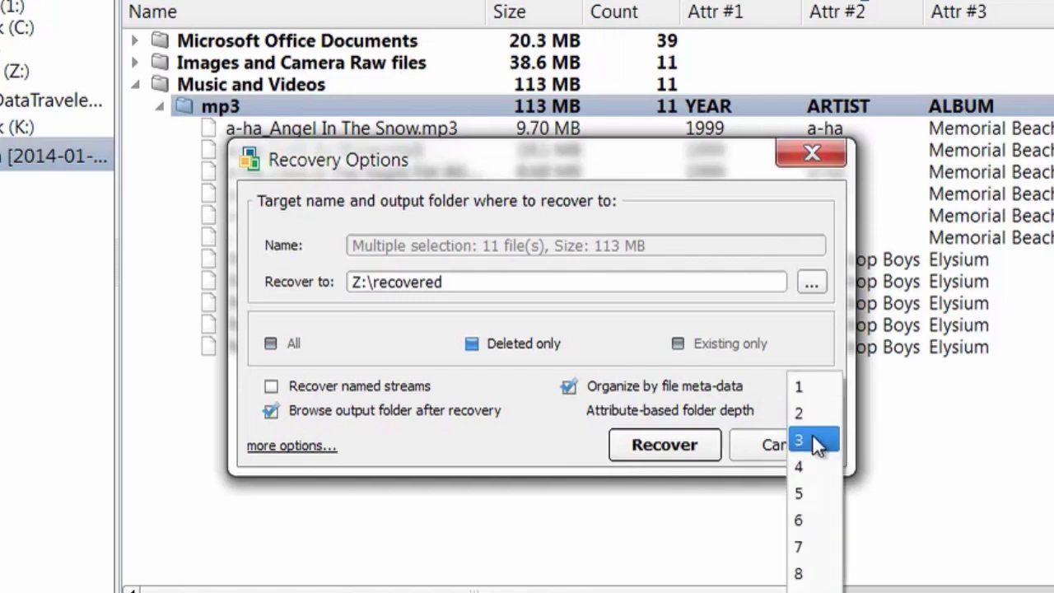
click(812, 437)
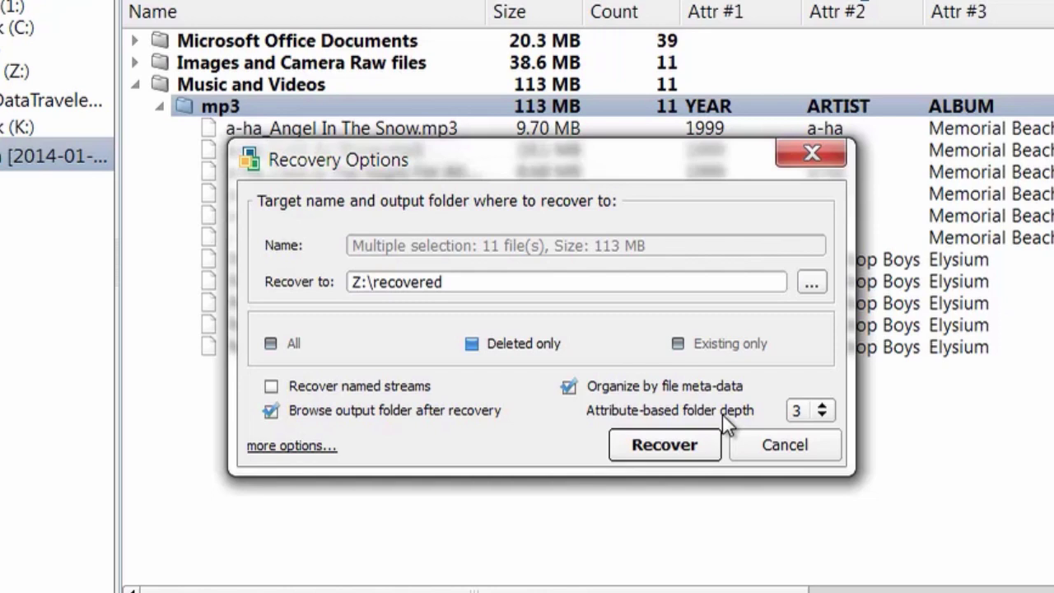
click(683, 453)
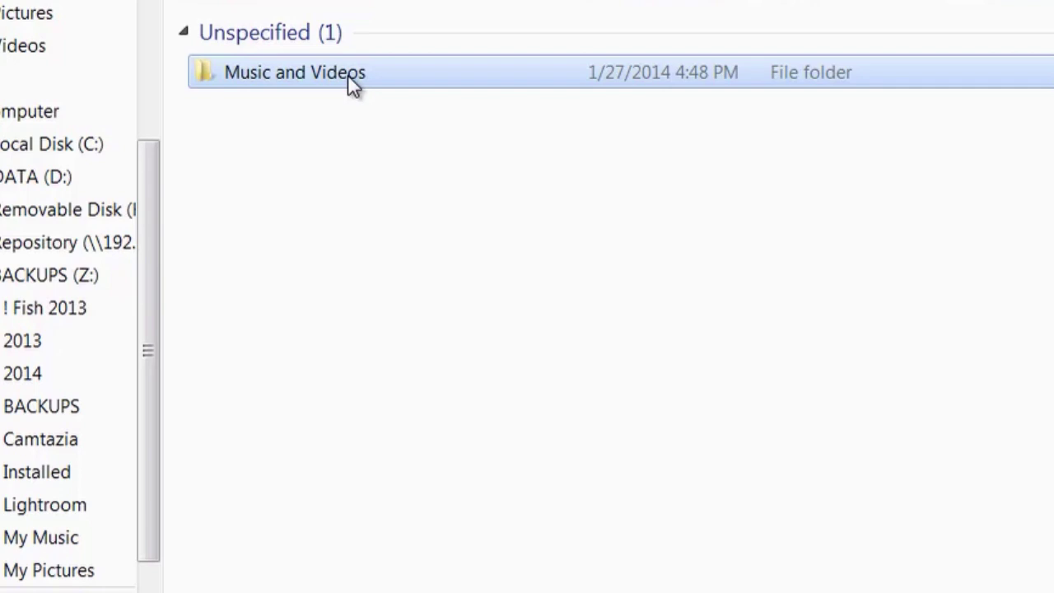
- Browse Music and Videos > mp3 > 1999 > a-ha > Memorial Beach to view its six tracks
double_click(348, 74)
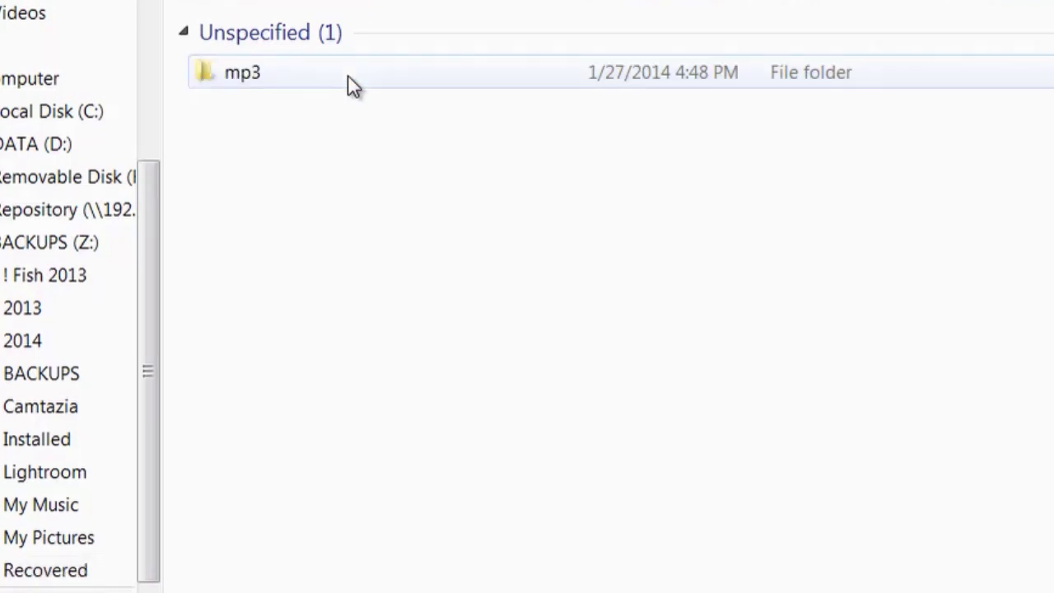
double_click(347, 83)
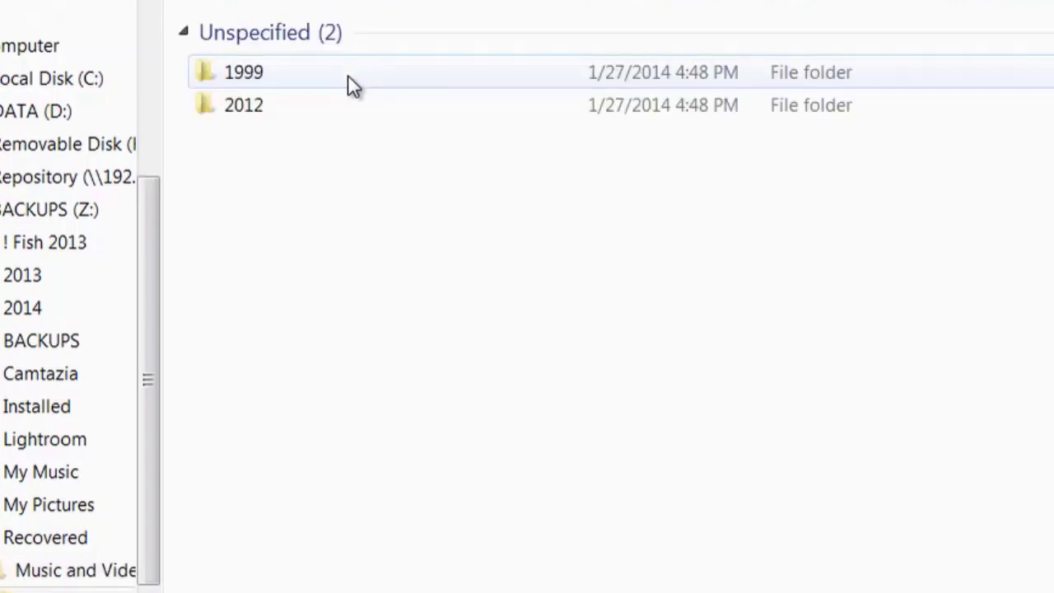
double_click(348, 82)
double_click(348, 79)
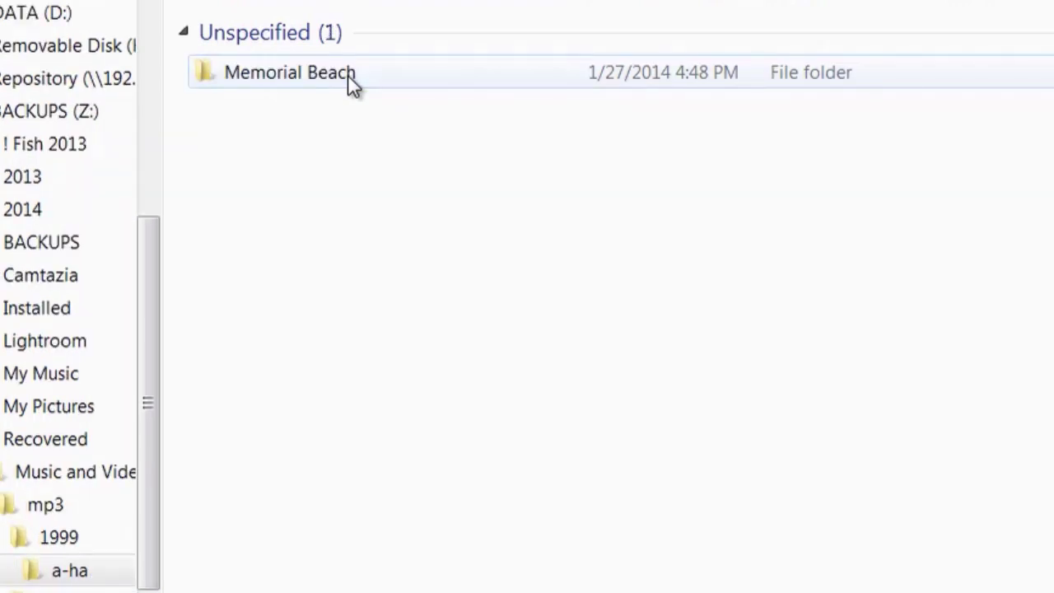
double_click(348, 73)
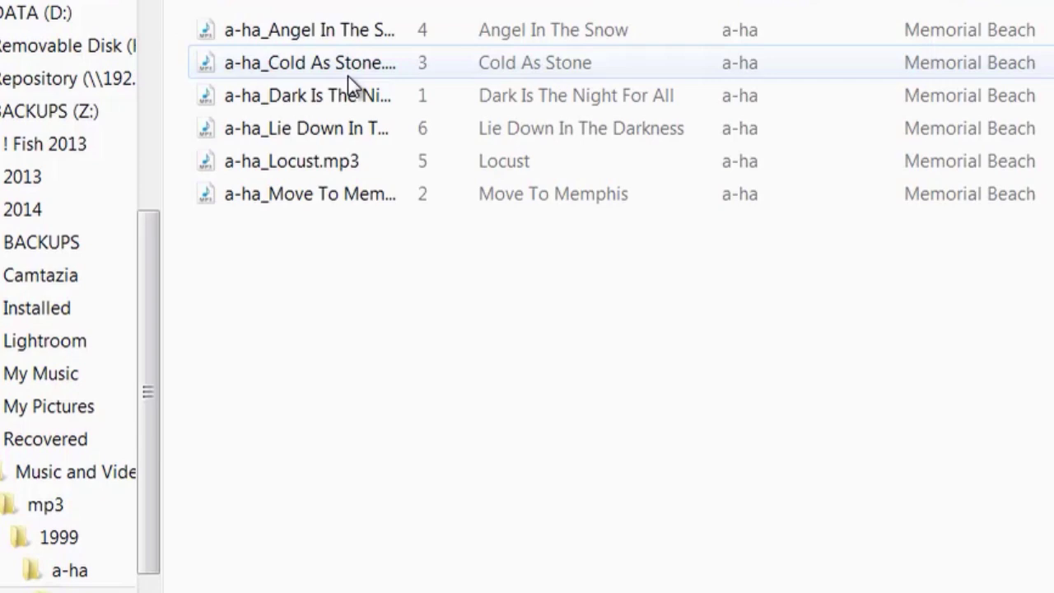